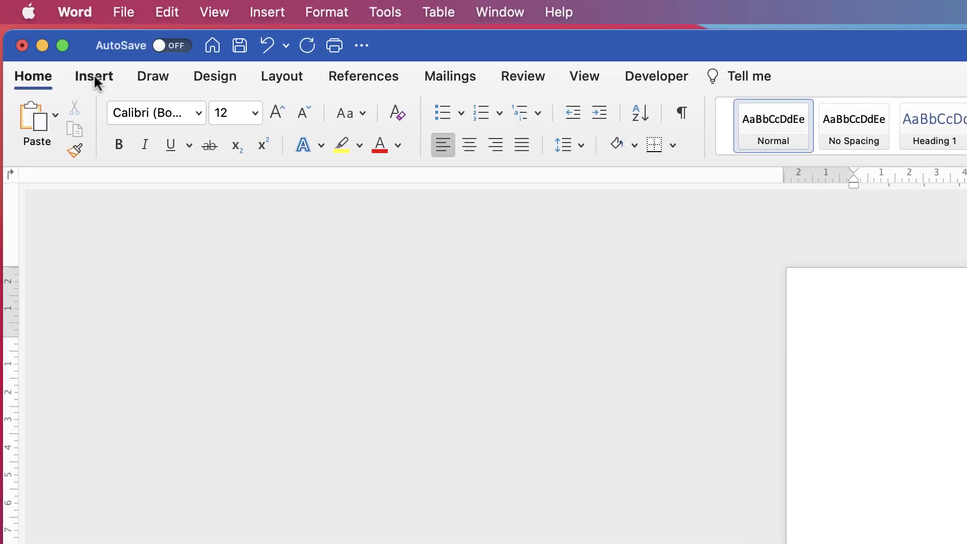
# Step: Insert a plain black WordArt box showing the 'Your text here' placeholder
pyautogui.click(44, 34)
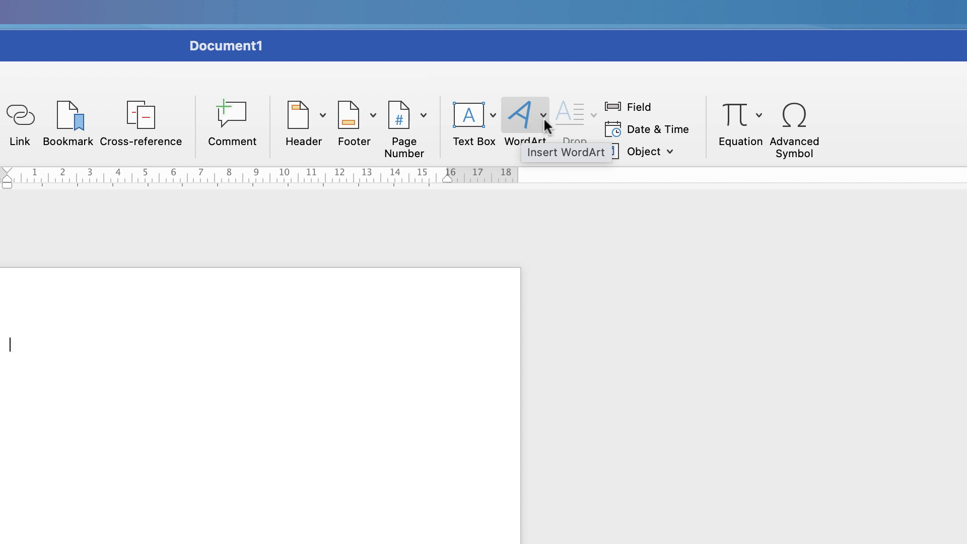
pyautogui.click(543, 116)
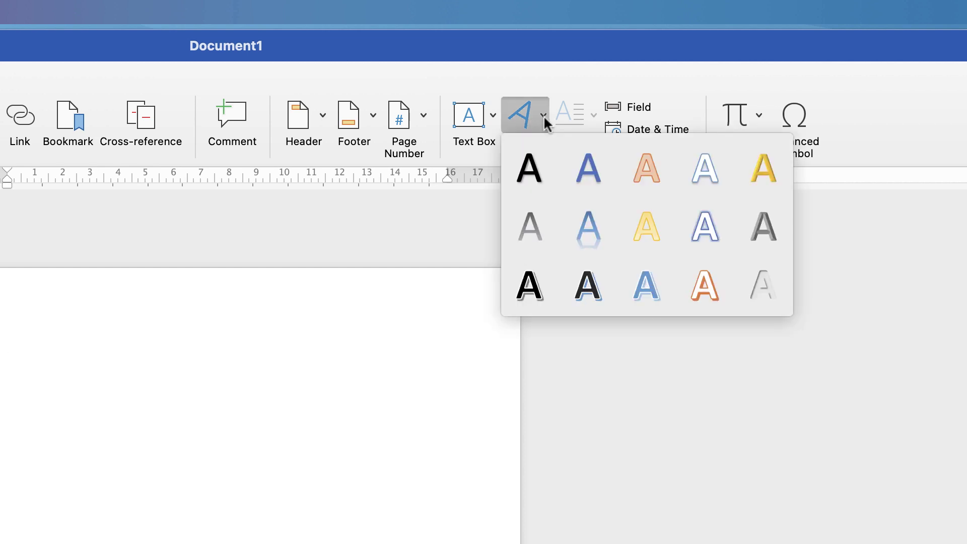
pyautogui.click(532, 172)
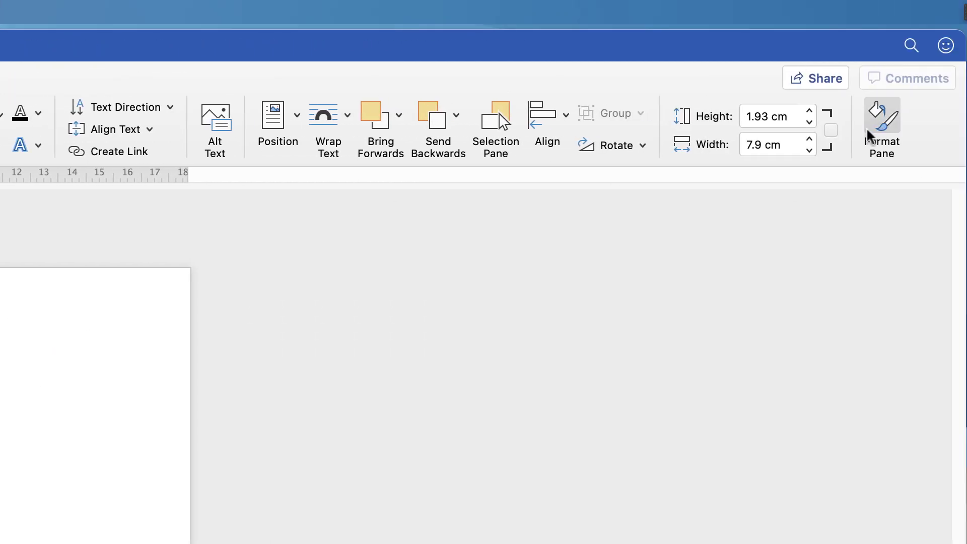
# Step: Open the Shadow presets list under the WordArt text's Text Effects in the Format pane
pyautogui.click(882, 126)
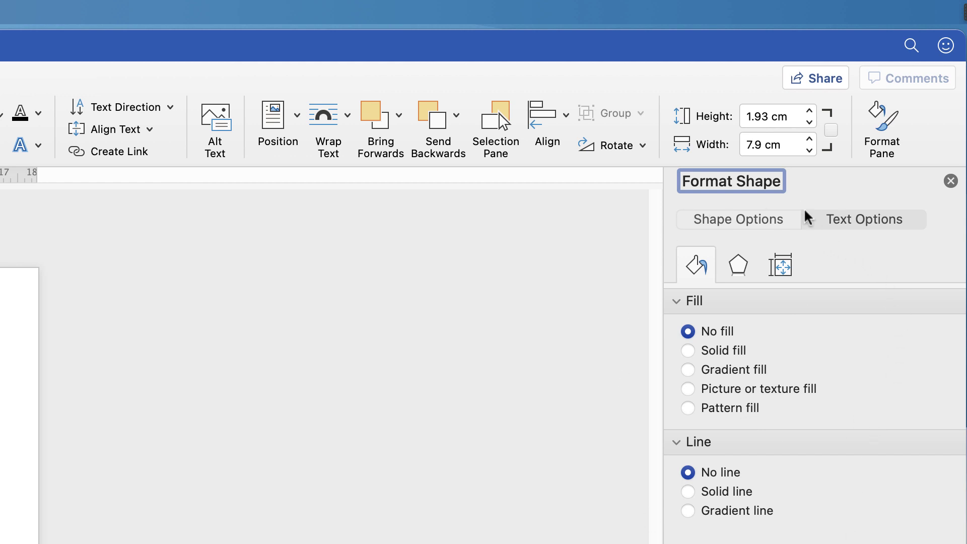
pyautogui.click(848, 221)
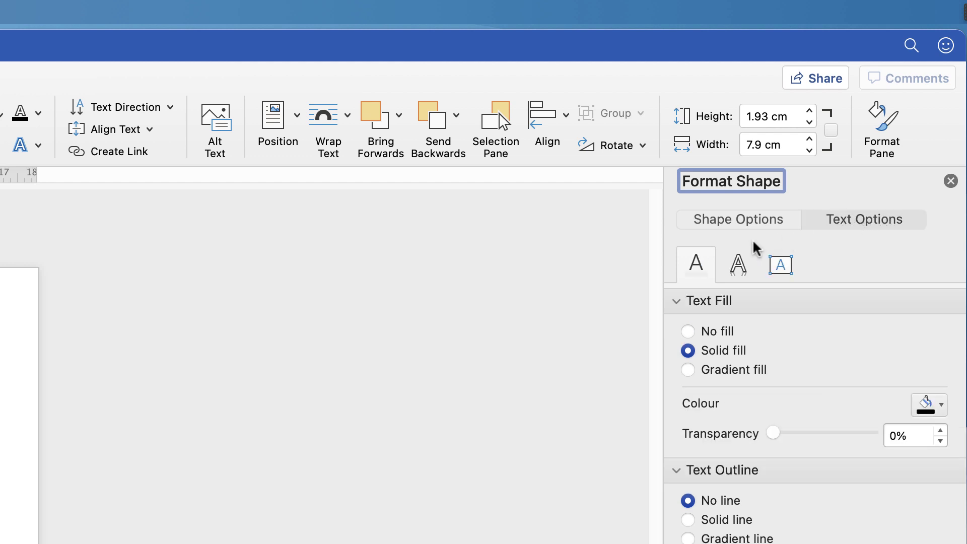
pyautogui.click(743, 269)
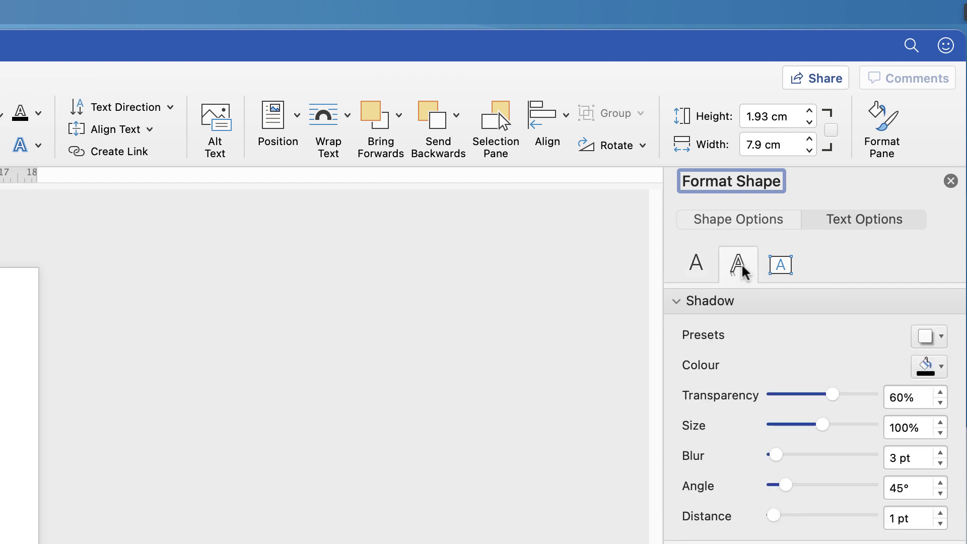
pyautogui.click(678, 301)
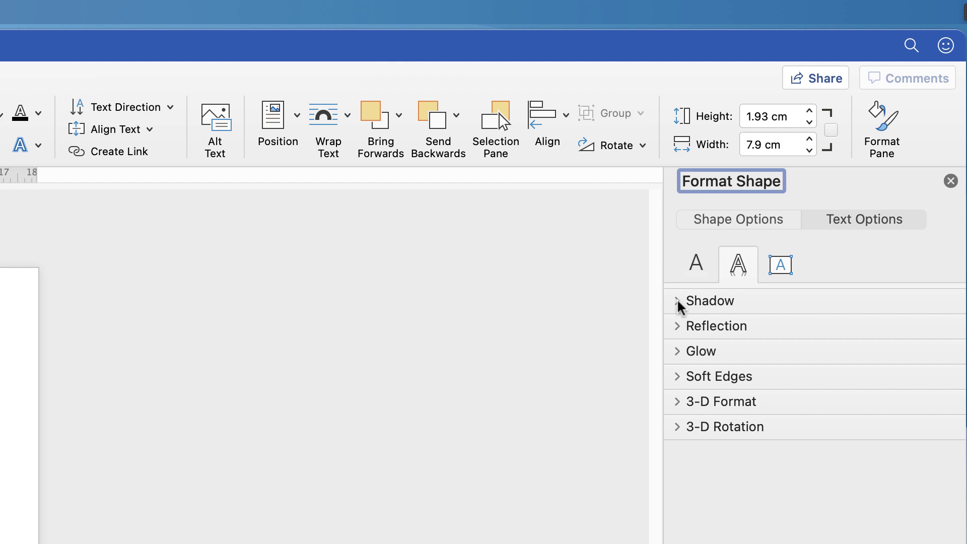
pyautogui.click(678, 301)
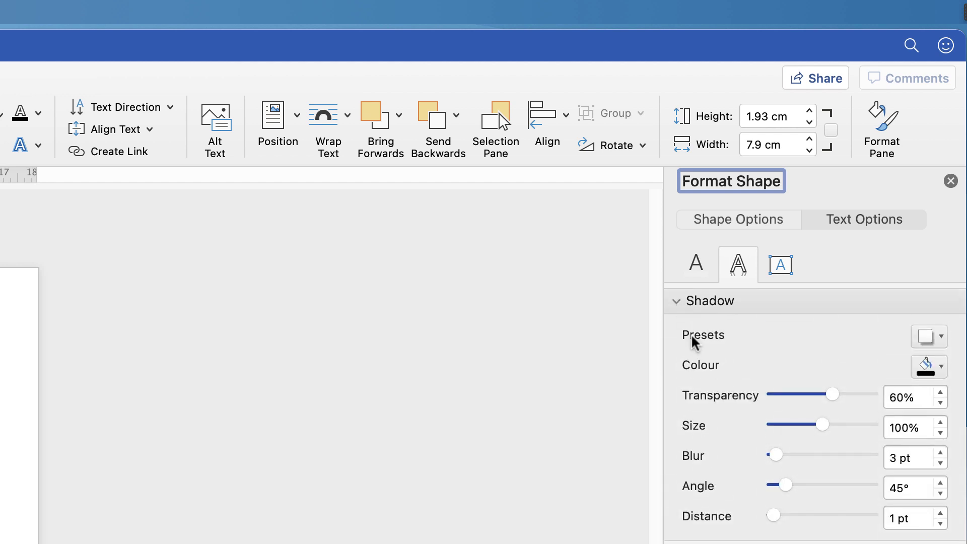
pyautogui.click(940, 338)
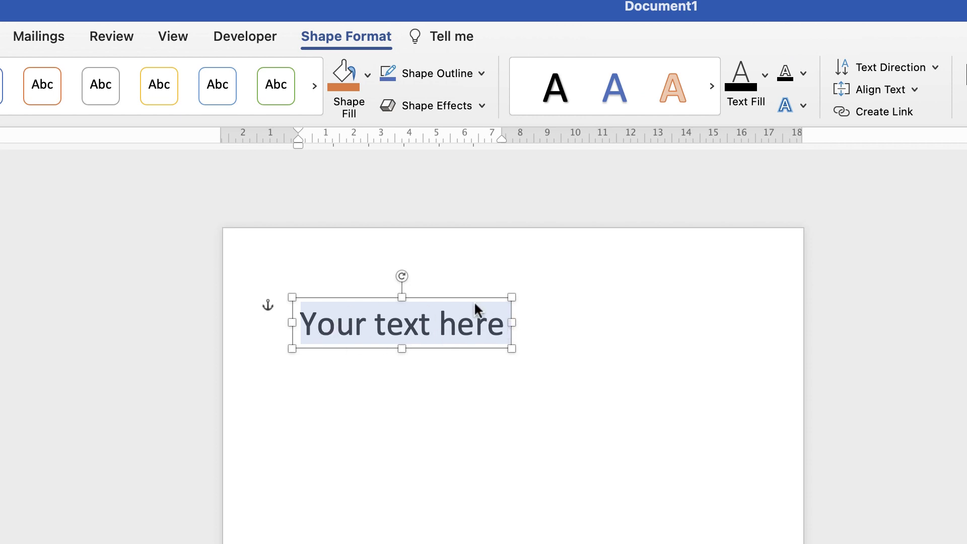
# Step: Replace the placeholder with 'BLOSSOM' and widen the WordArt box to the right
pyautogui.write('BLOO')
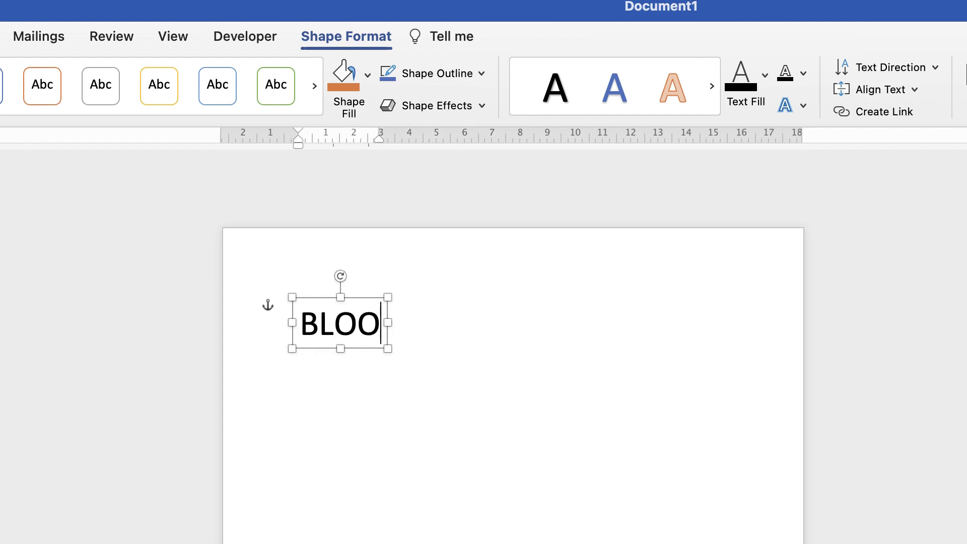
pyautogui.press('BackSpace')
pyautogui.write('S')
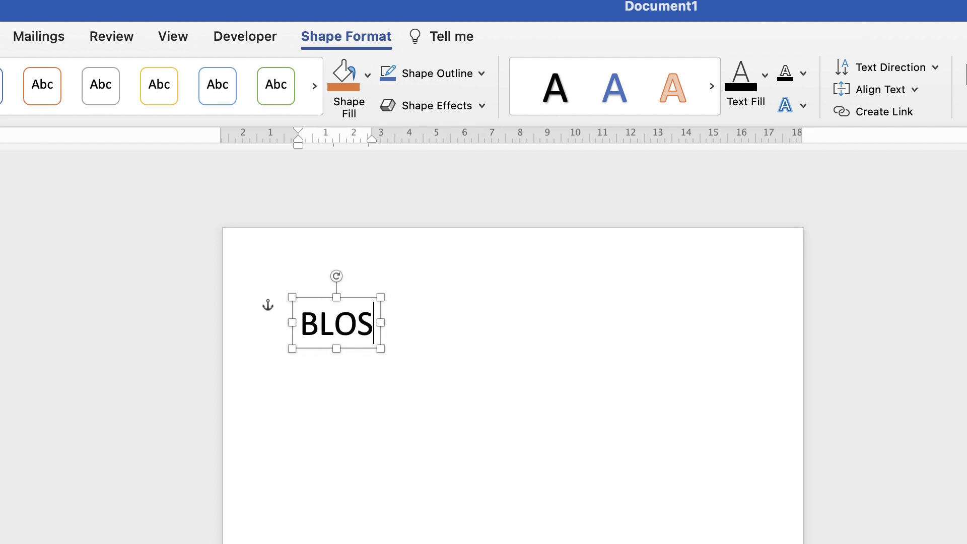
pyautogui.write('SOM')
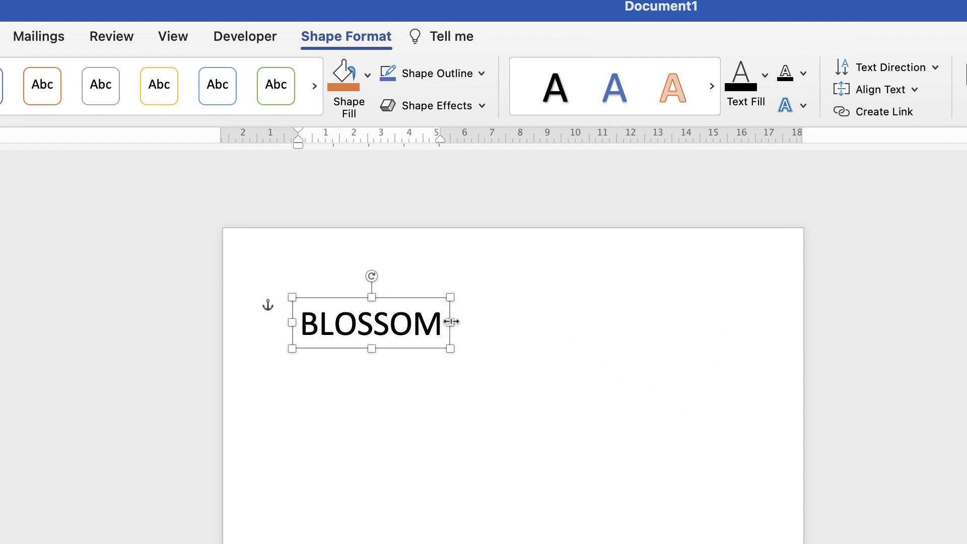
pyautogui.moveTo(451, 323); pyautogui.dragTo(575, 324)
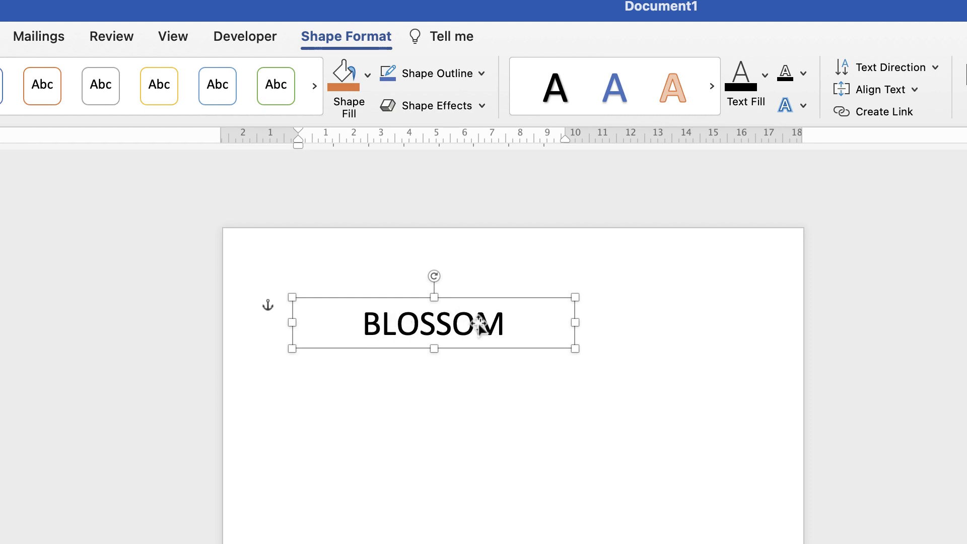
# Step: Set BLOSSOM in the Apple Braille font and shrink it from 36 to 28 pt
pyautogui.doubleClick(452, 325)
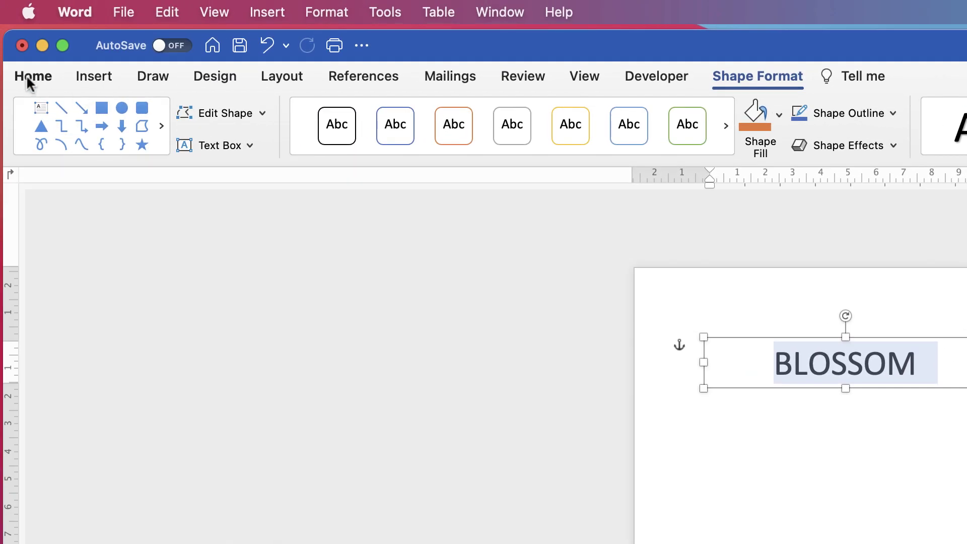
pyautogui.click(30, 80)
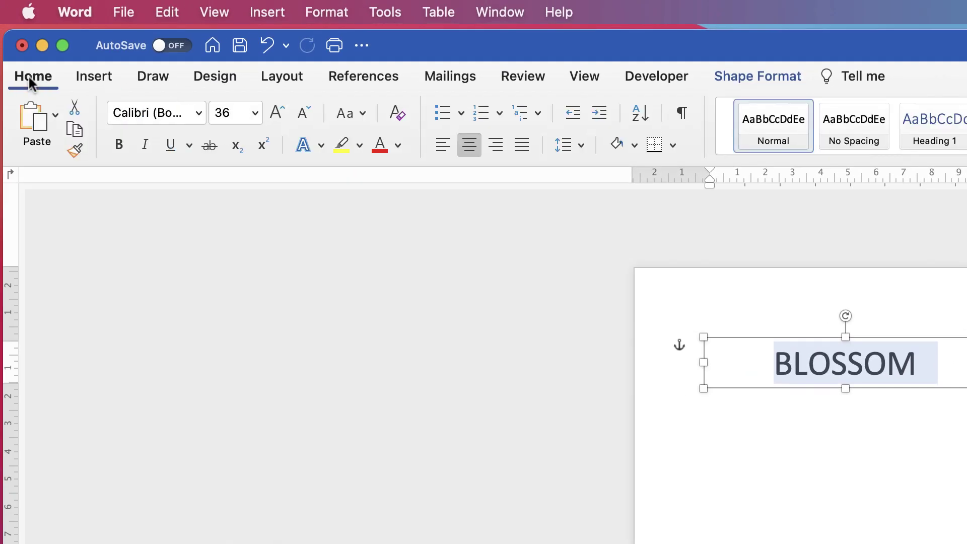
pyautogui.click(197, 114)
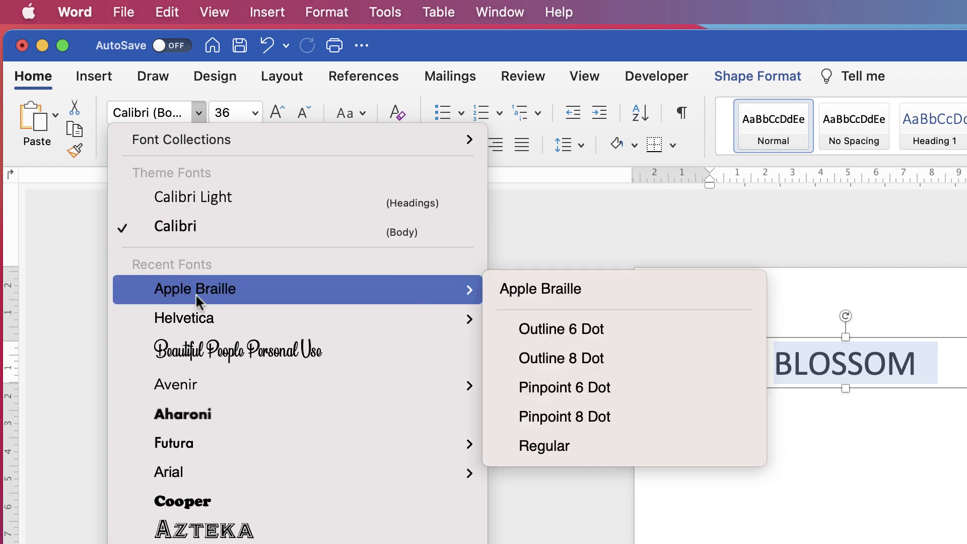
pyautogui.click(209, 288)
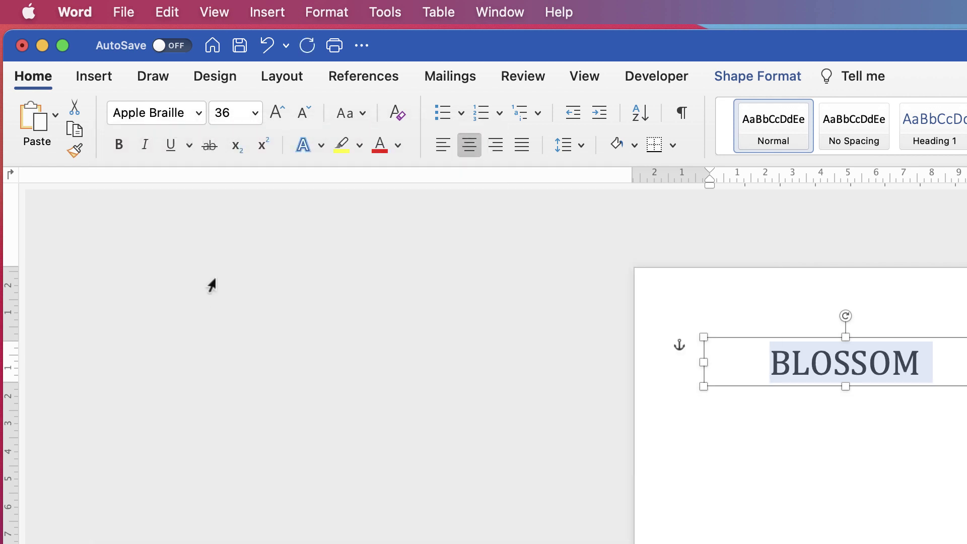
pyautogui.click(301, 114)
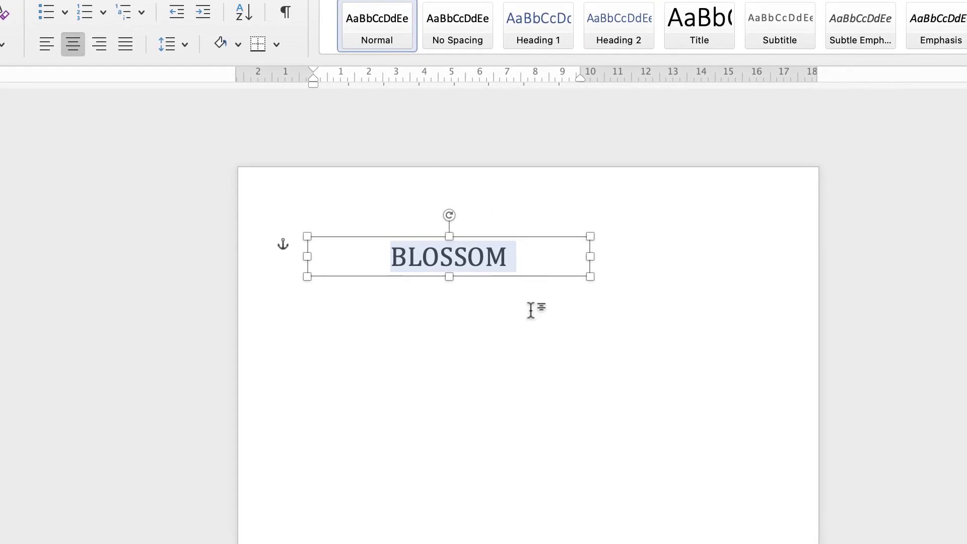
# Step: Expand BLOSSOM's character spacing by 20 pt in the Font dialog's Advanced settings
pyautogui.rightClick(483, 255)
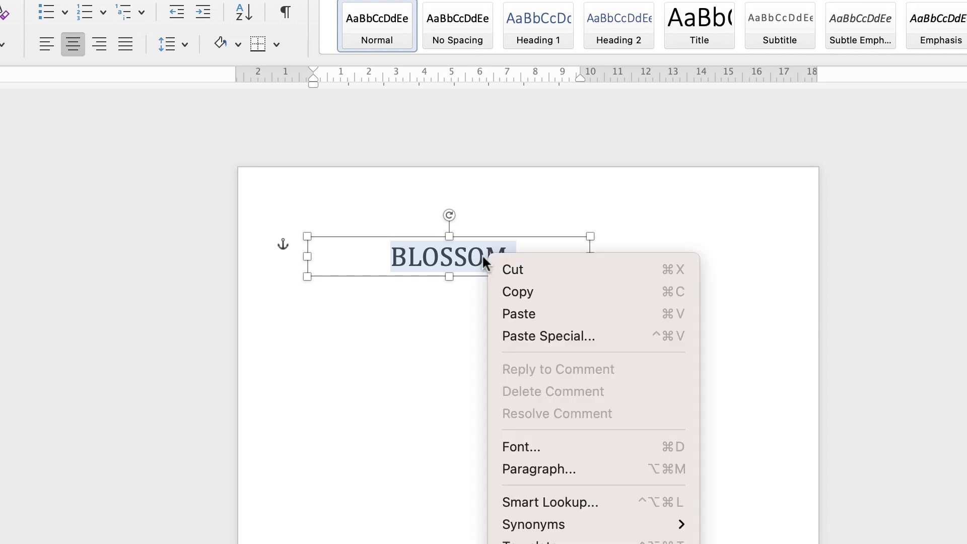
pyautogui.click(512, 446)
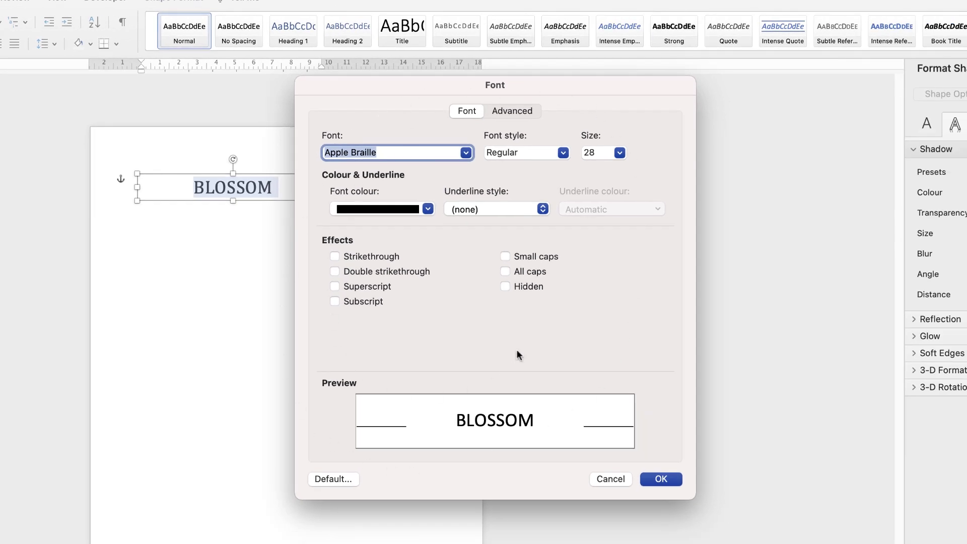
pyautogui.click(511, 111)
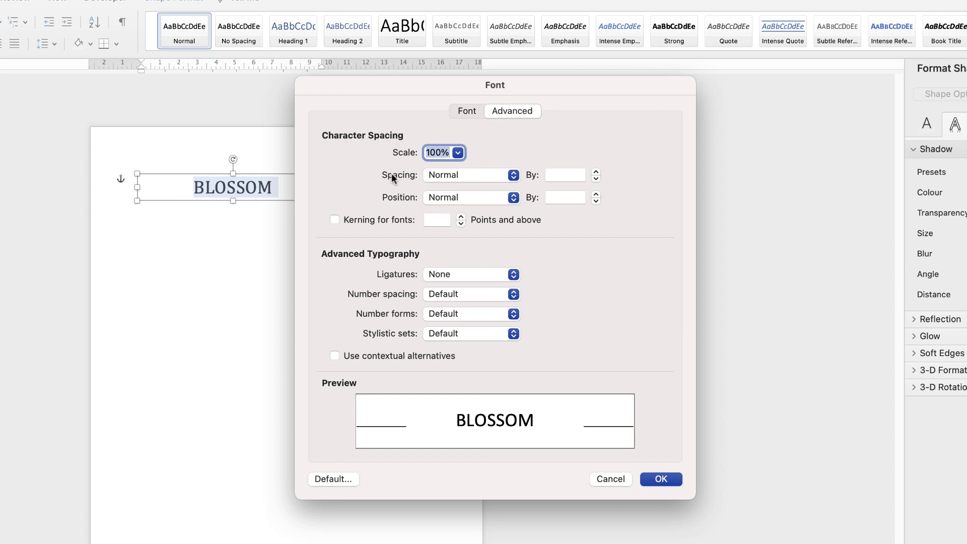
pyautogui.click(569, 175)
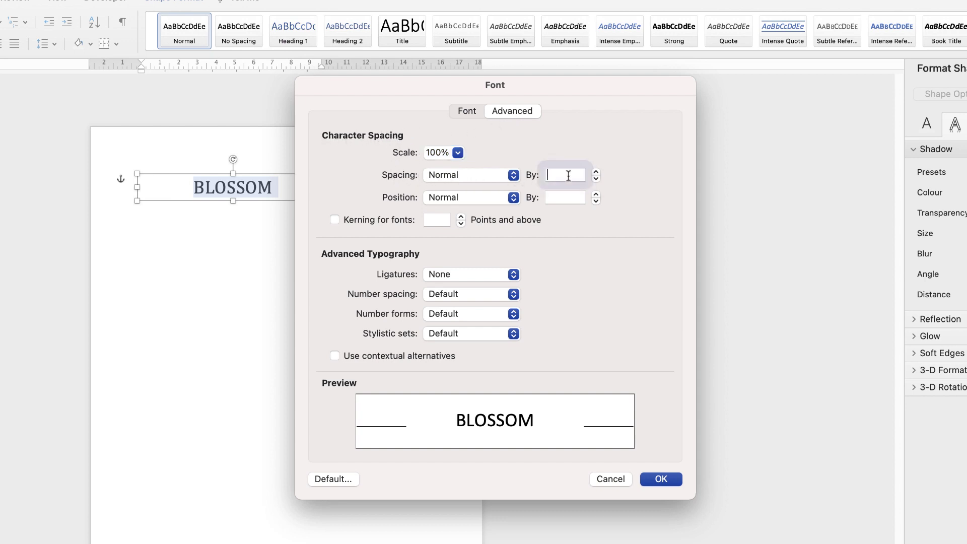
pyautogui.write('20')
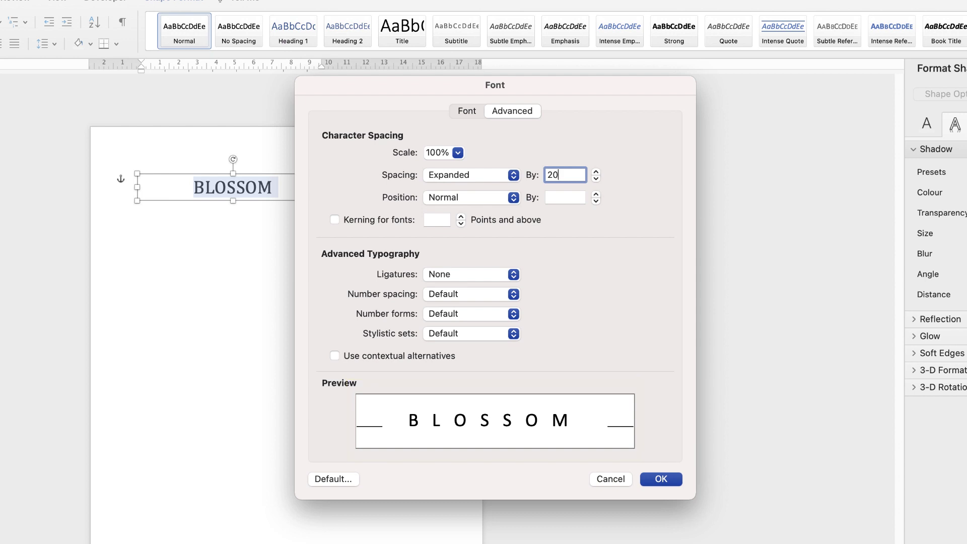
pyautogui.press('Return')
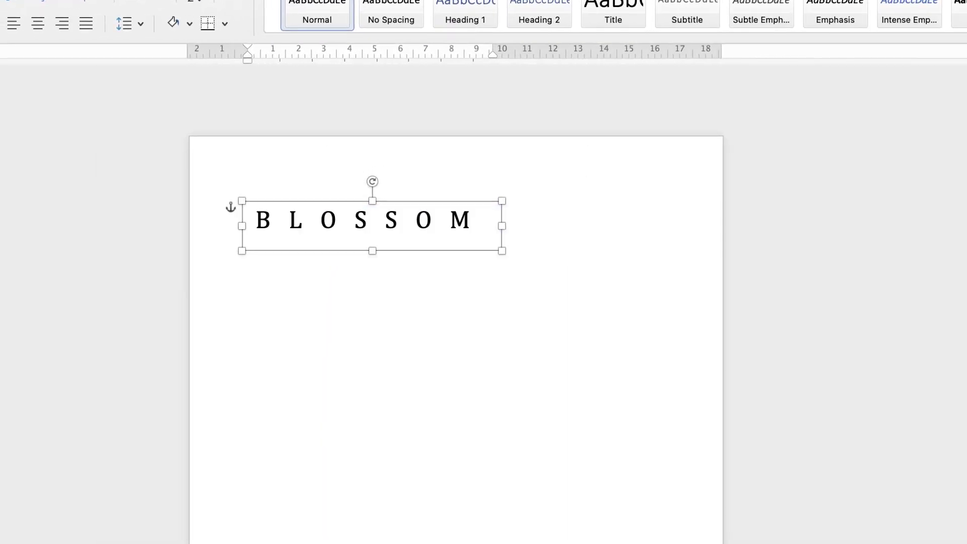
# Step: Move BLOSSOM toward the page centre and drag a duplicate copy just below it
pyautogui.moveTo(401, 198); pyautogui.dragTo(476, 238)
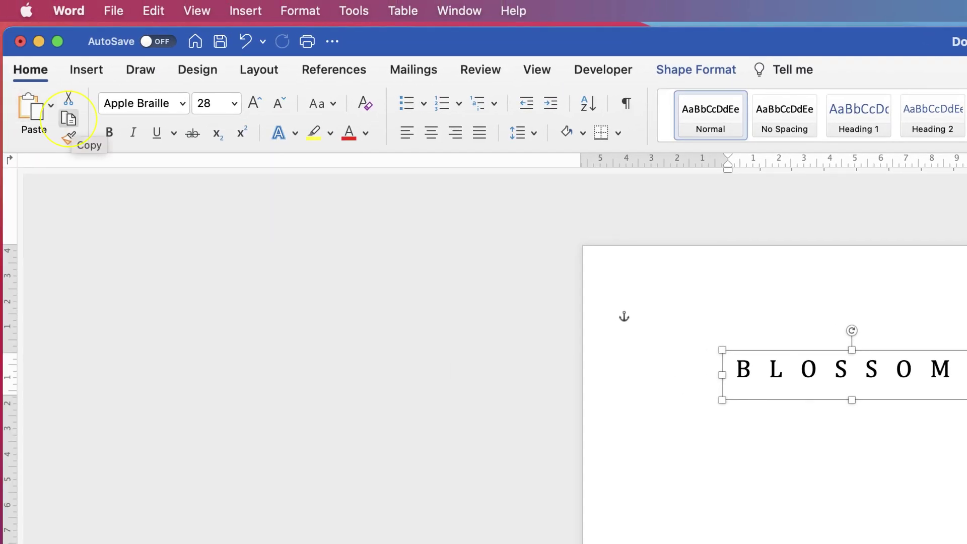
pyautogui.click(29, 108)
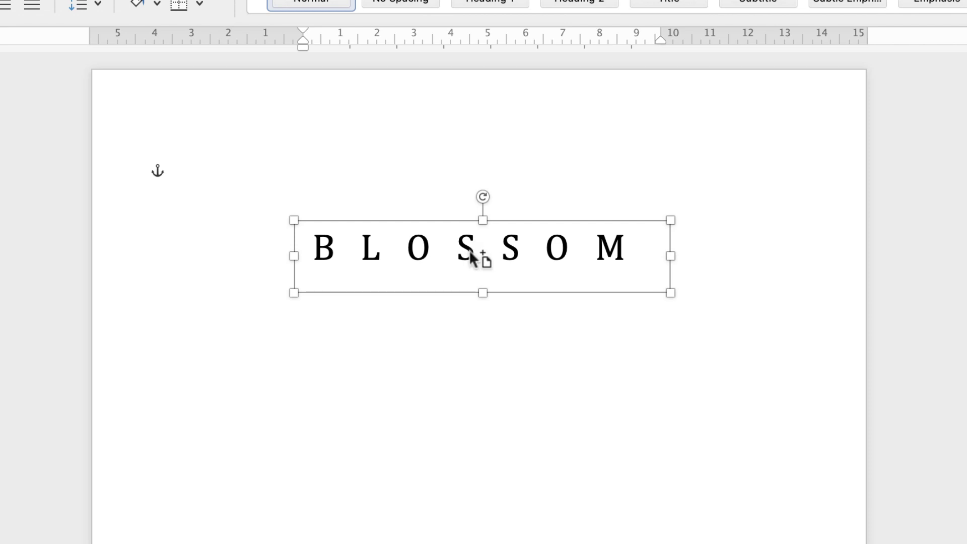
pyautogui.moveTo(479, 256); pyautogui.dragTo(479, 323)
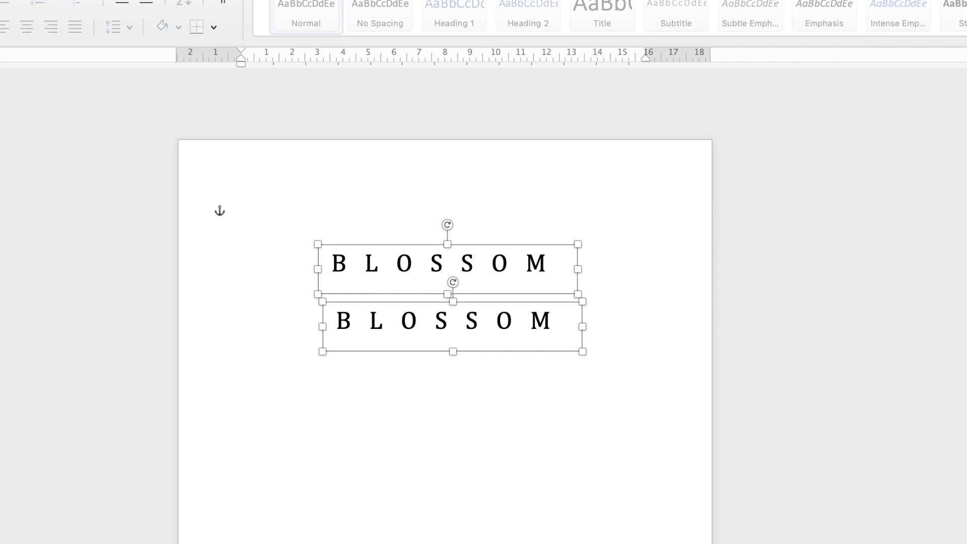
pyautogui.click(243, 211)
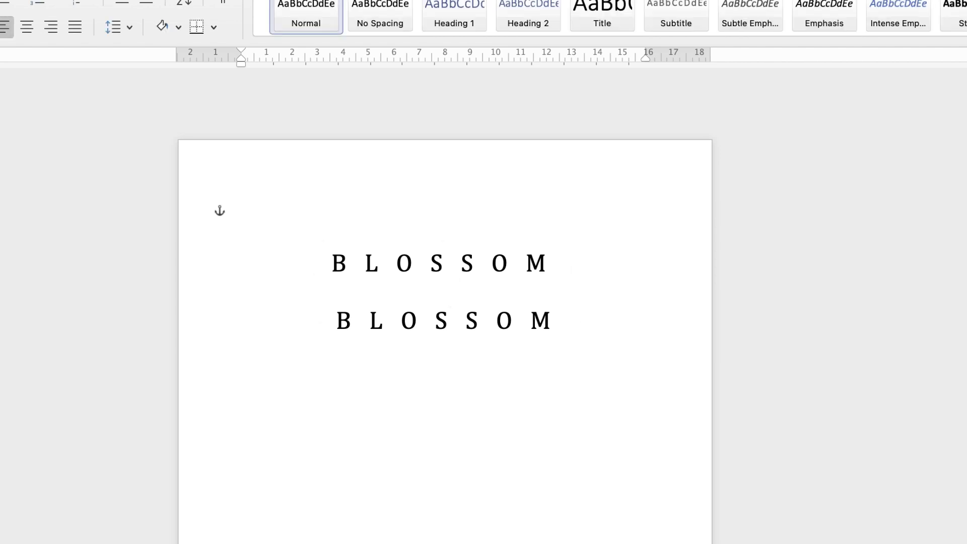
# Step: Change the lower copy to read '& BLOOM' and drag it up under BLOSSOM
pyautogui.click(453, 323)
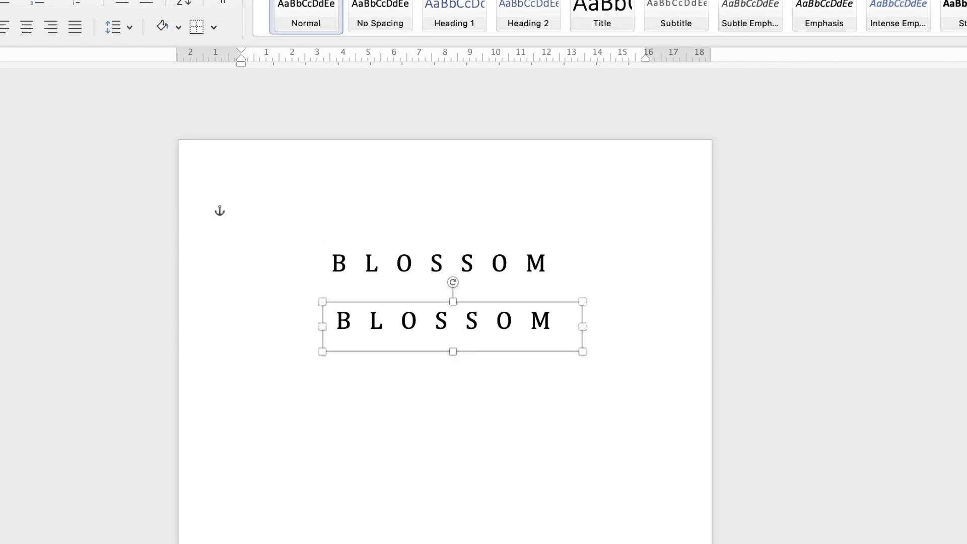
pyautogui.press('super+a')
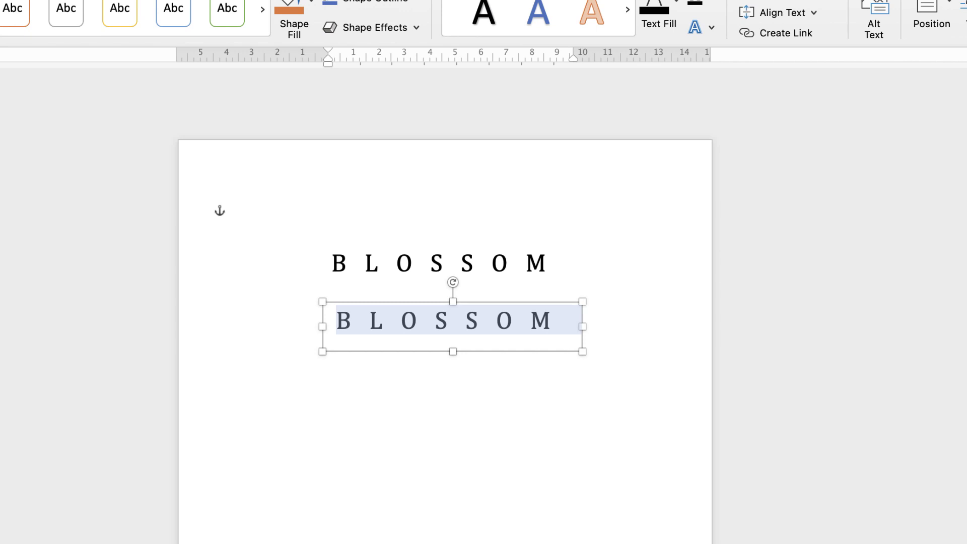
pyautogui.write('&')
pyautogui.press('Tab')
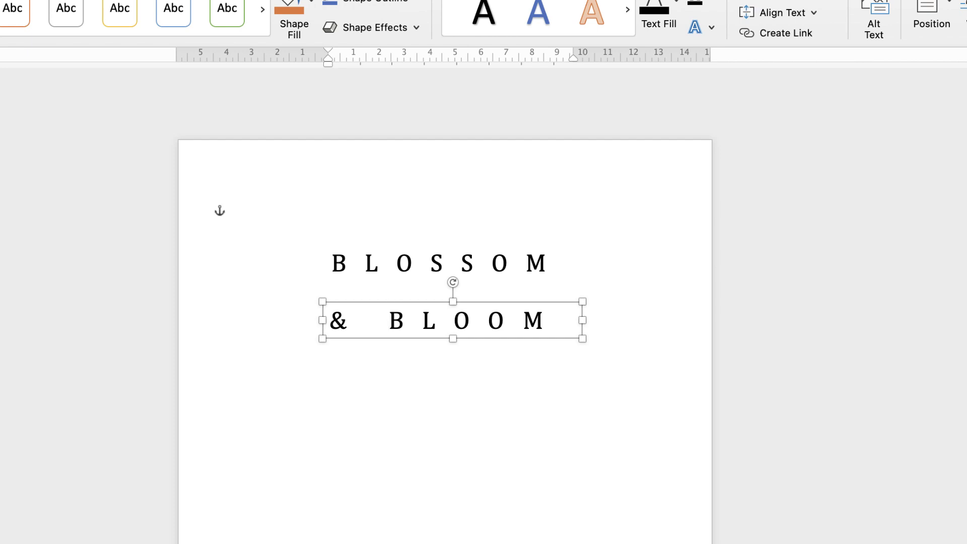
pyautogui.moveTo(533, 318); pyautogui.dragTo(540, 289)
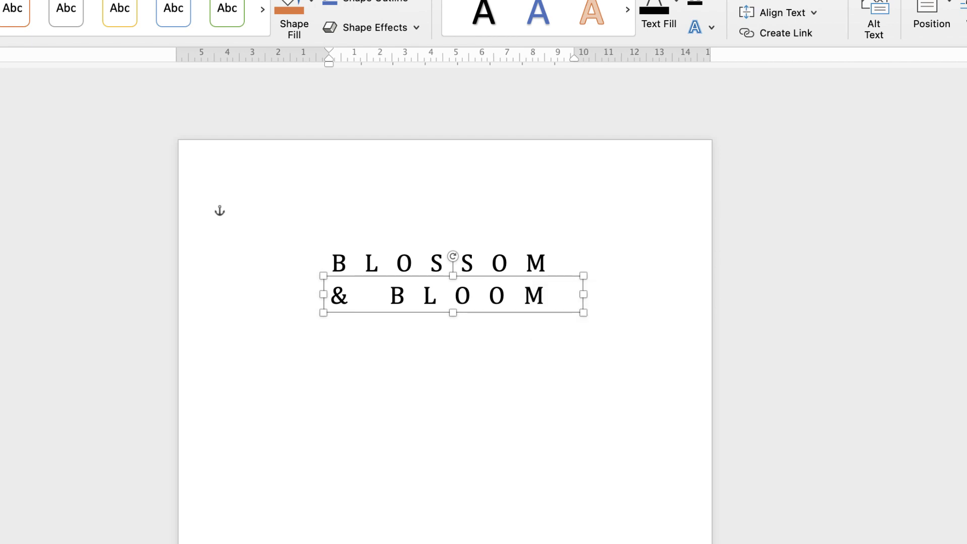
# Step: Nudge the & BLOOM line left to align it under BLOSSOM
pyautogui.press('Left')
pyautogui.press('Left')
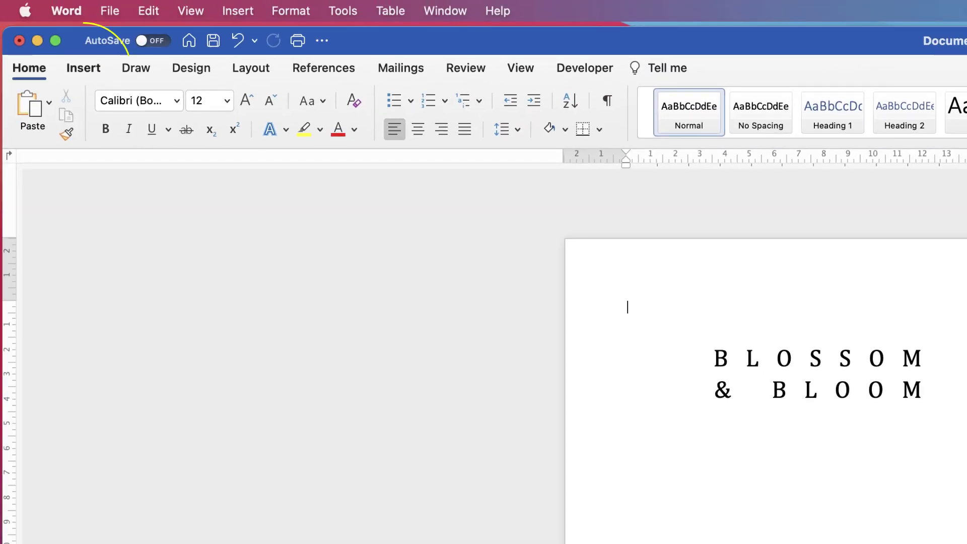
# Step: Insert the thin outline leaf icon found by searching the plant icons
pyautogui.click(83, 68)
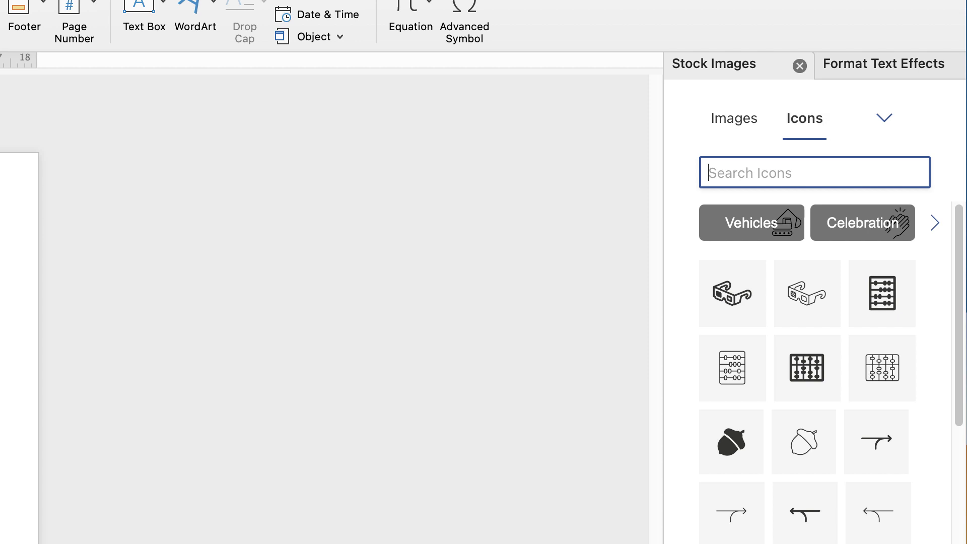
pyautogui.write('P')
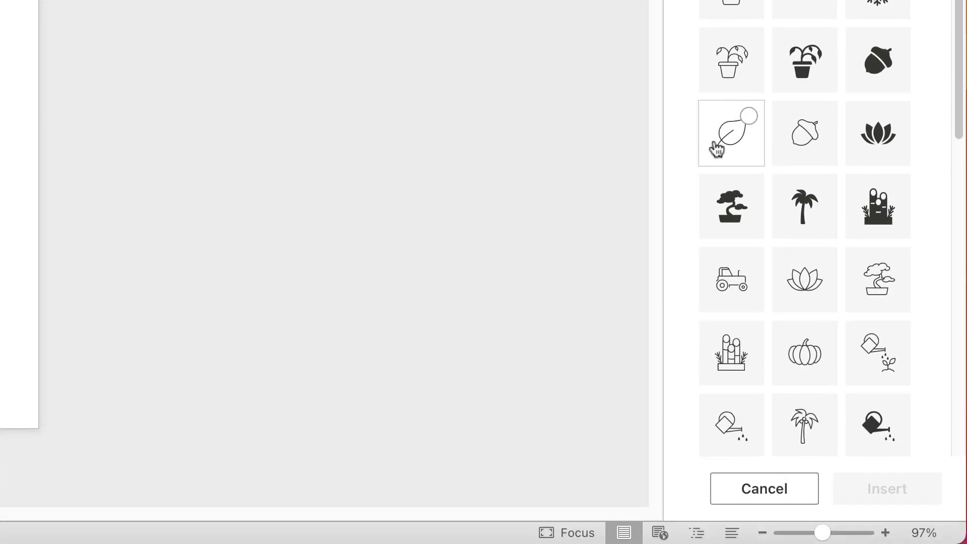
pyautogui.click(750, 116)
pyautogui.click(871, 499)
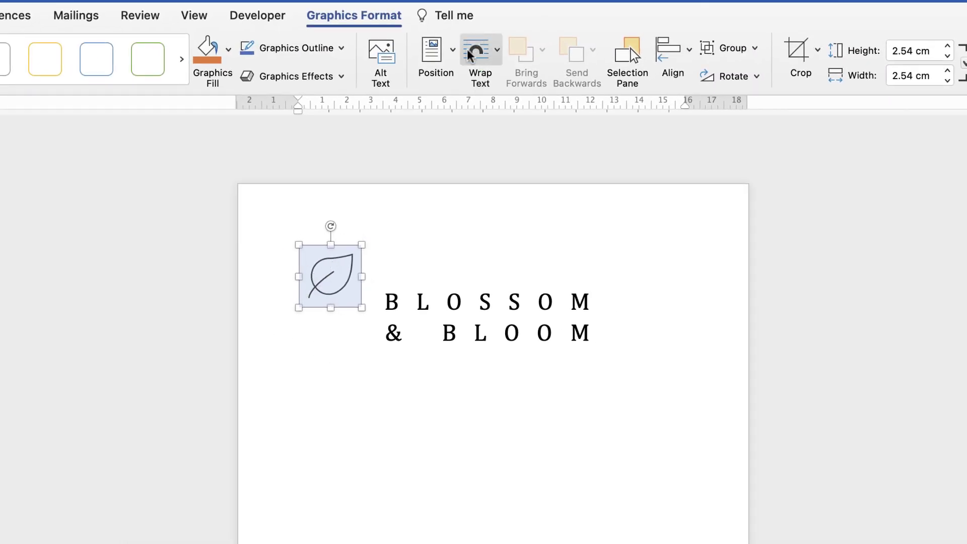
# Step: Set the leaf icon to In Front of Text and move it beside the wording
pyautogui.rightClick(331, 276)
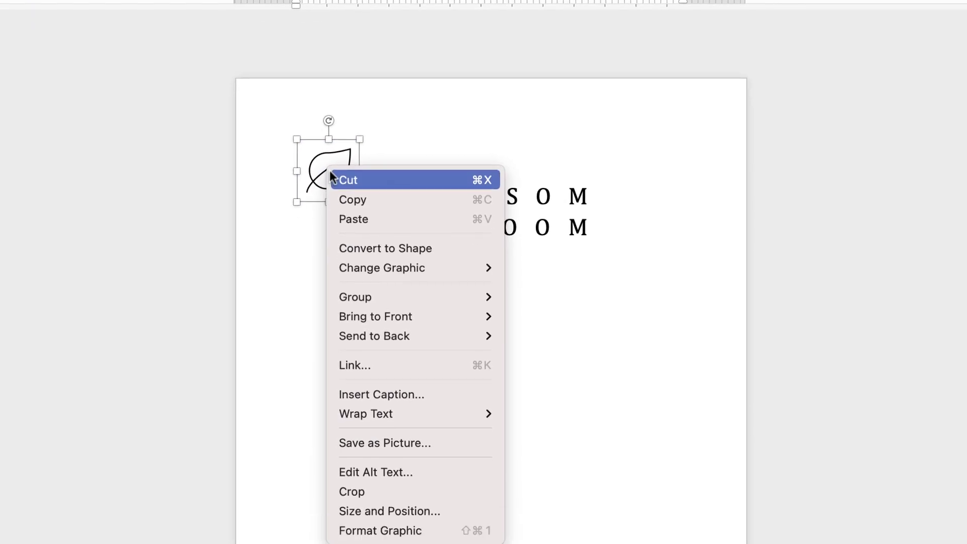
pyautogui.moveTo(398, 310)
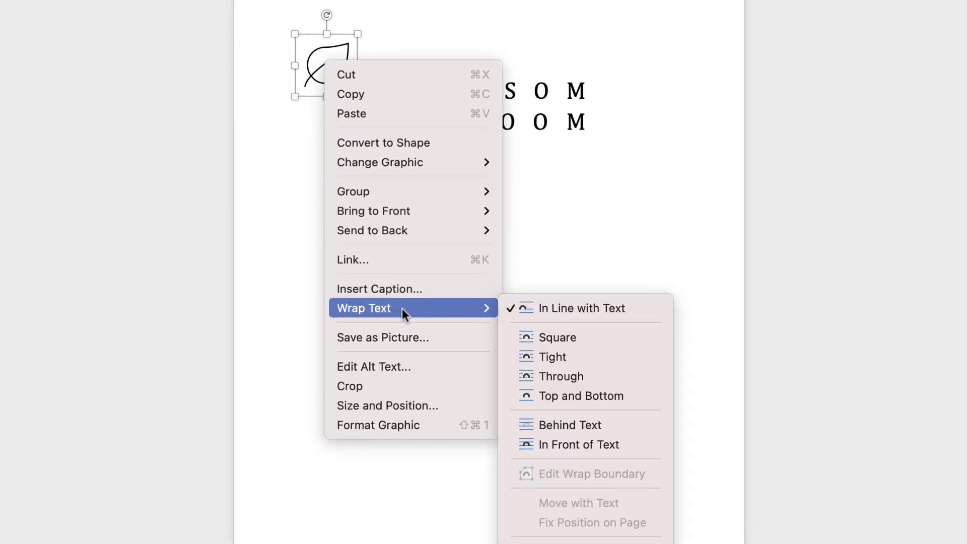
pyautogui.click(609, 445)
pyautogui.moveTo(324, 303); pyautogui.dragTo(334, 346)
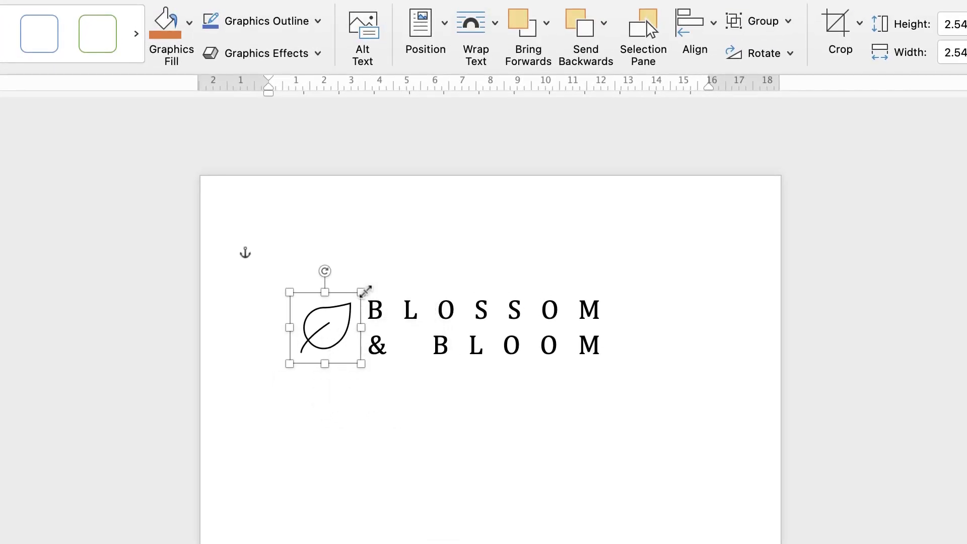
# Step: Enlarge the leaf icon to 2.66 cm and fine-tune its position left of the title
pyautogui.moveTo(361, 293)
pyautogui.mouseDown()
pyautogui.moveTo(406, 247)
pyautogui.moveTo(347, 306)
pyautogui.moveTo(365, 289)
pyautogui.mouseUp()
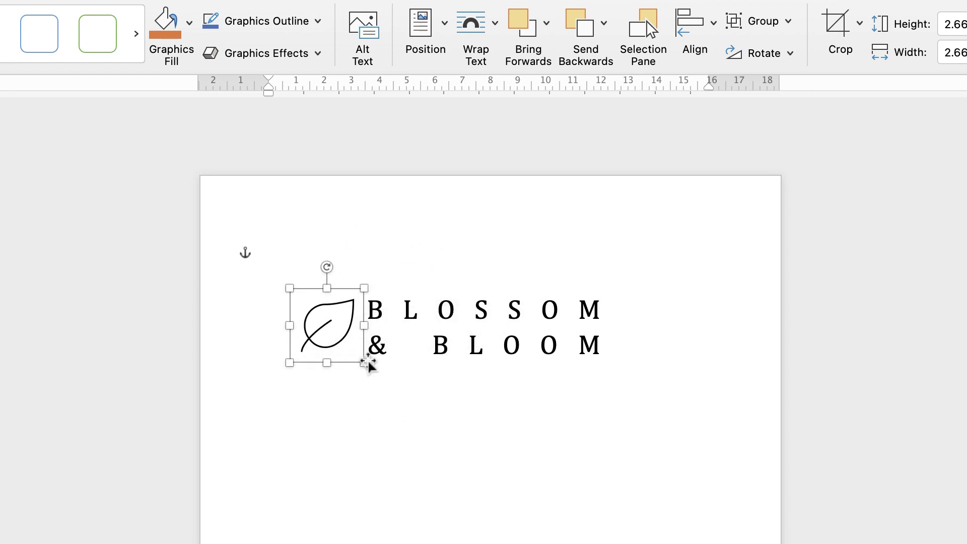
pyautogui.moveTo(335, 339); pyautogui.dragTo(335, 344)
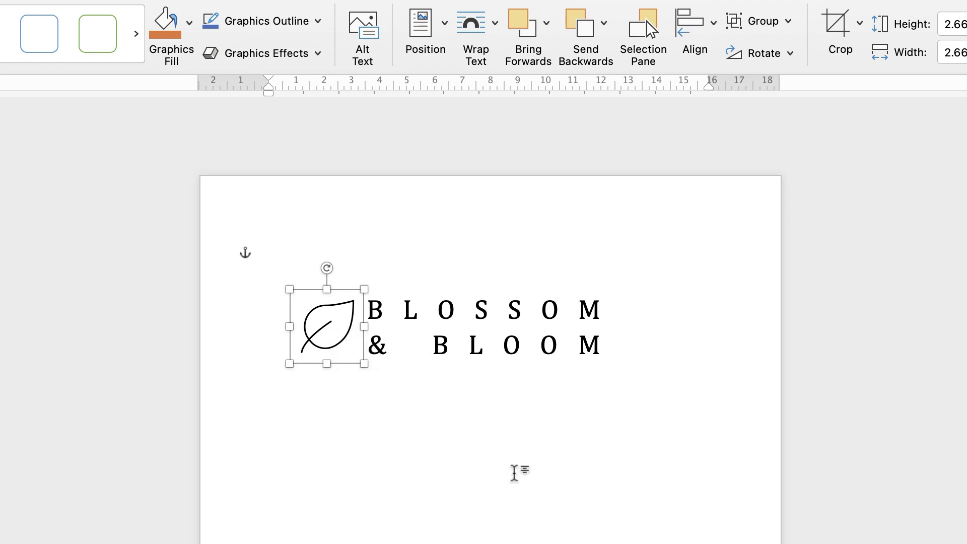
pyautogui.click(507, 499)
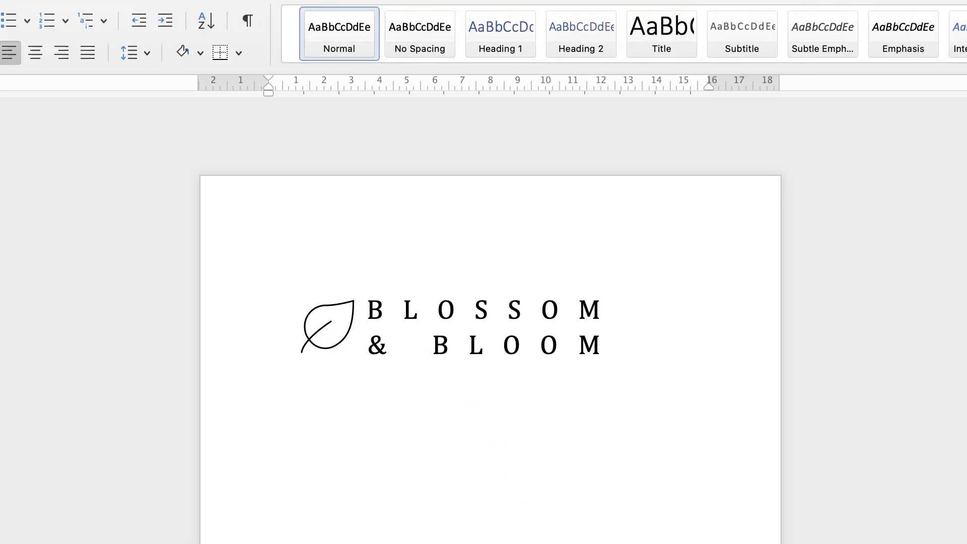
pyautogui.click(311, 344)
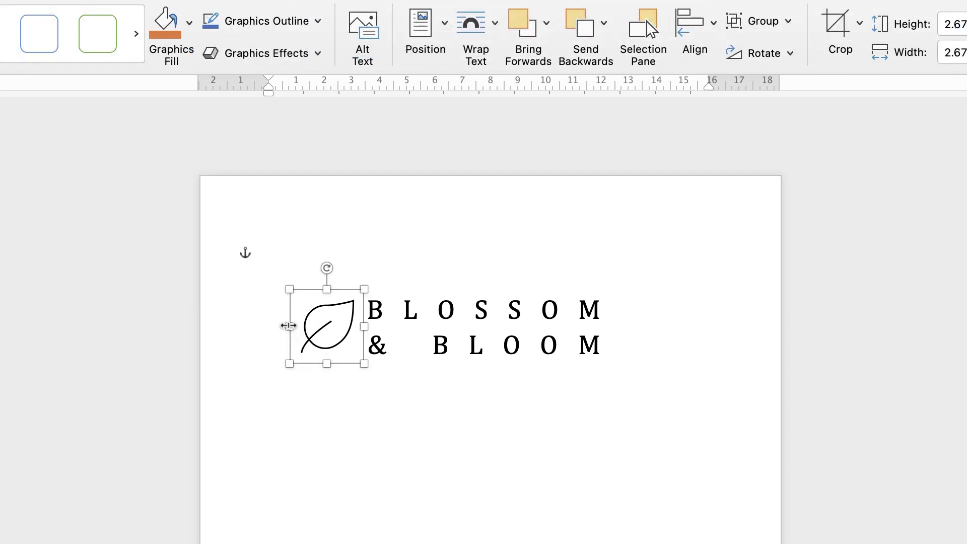
pyautogui.press('super+z')
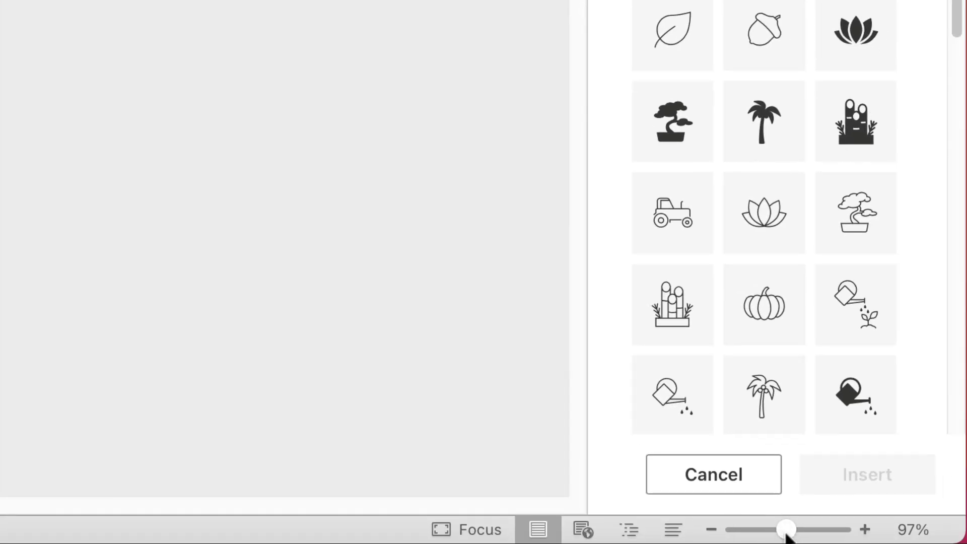
# Step: Zoom the page out so the leaf icon and both title lines are fully visible
pyautogui.moveTo(786, 535); pyautogui.dragTo(739, 537)
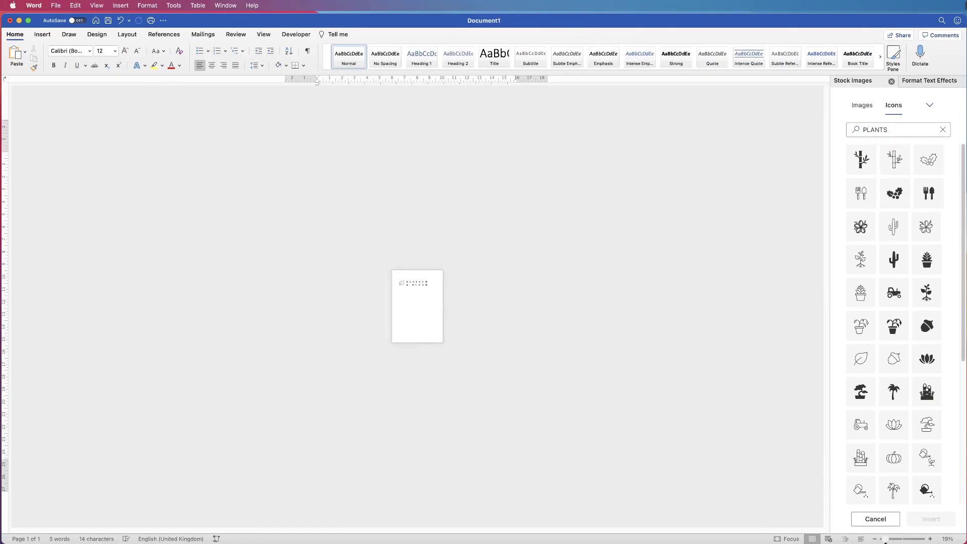
pyautogui.moveTo(886, 542); pyautogui.dragTo(904, 541)
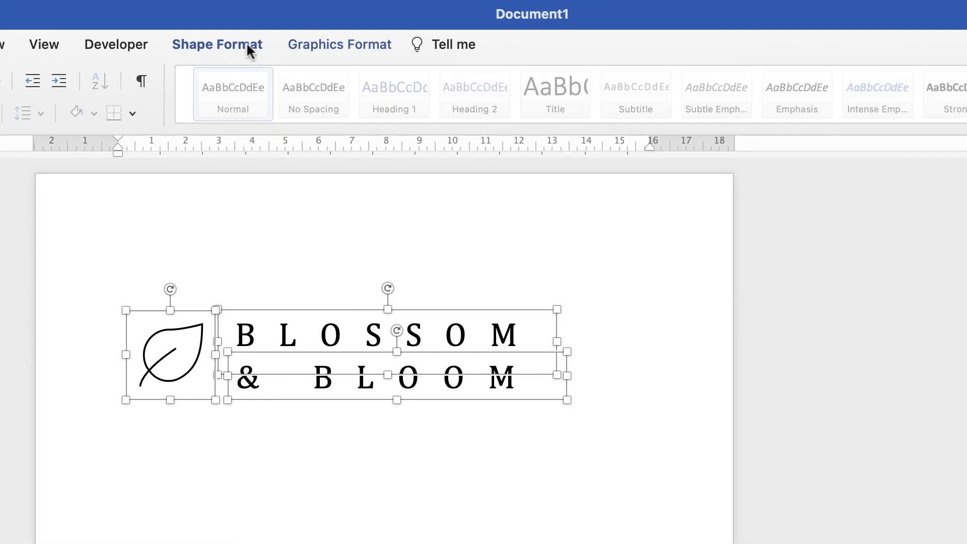
# Step: Group the leaf and both text lines, then save the group as PNG 'Picture 1.png'
pyautogui.click(252, 44)
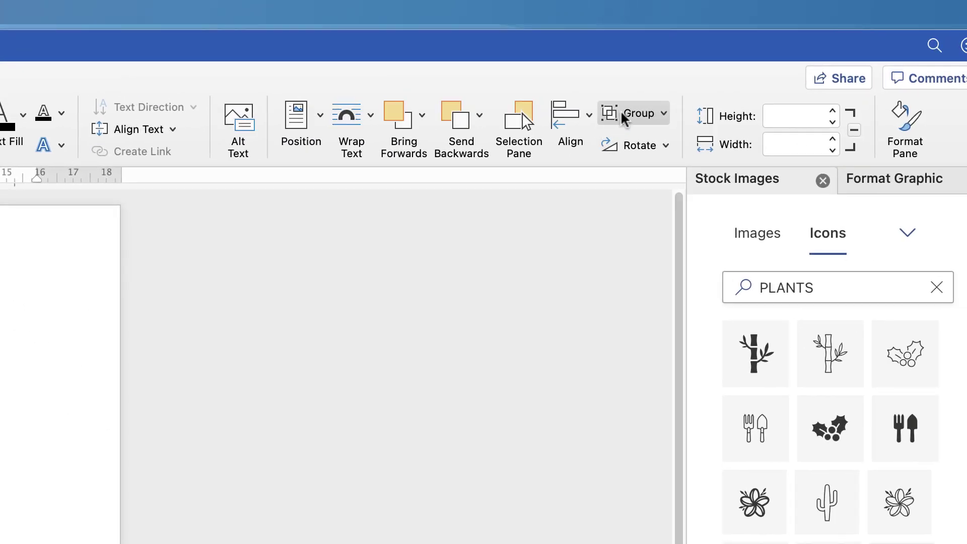
pyautogui.click(636, 113)
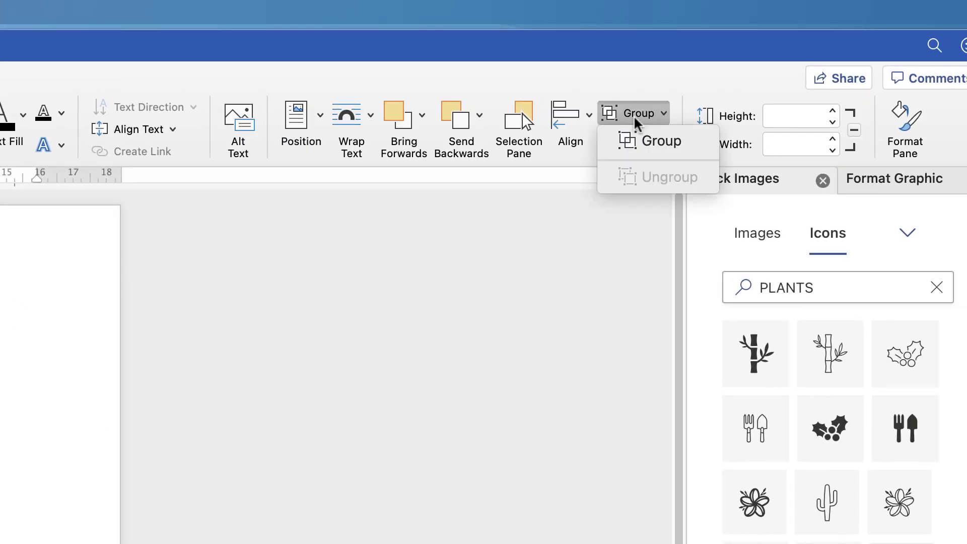
pyautogui.click(625, 142)
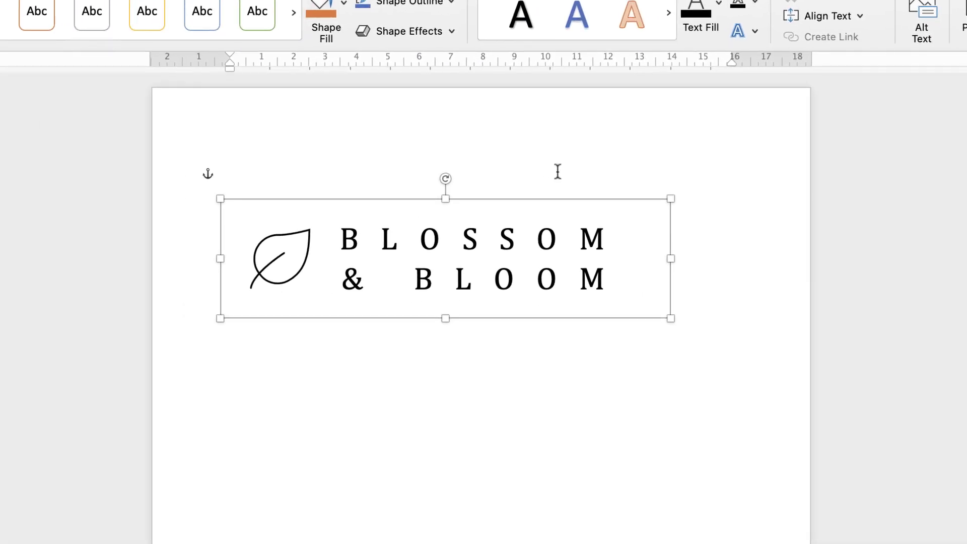
pyautogui.rightClick(471, 249)
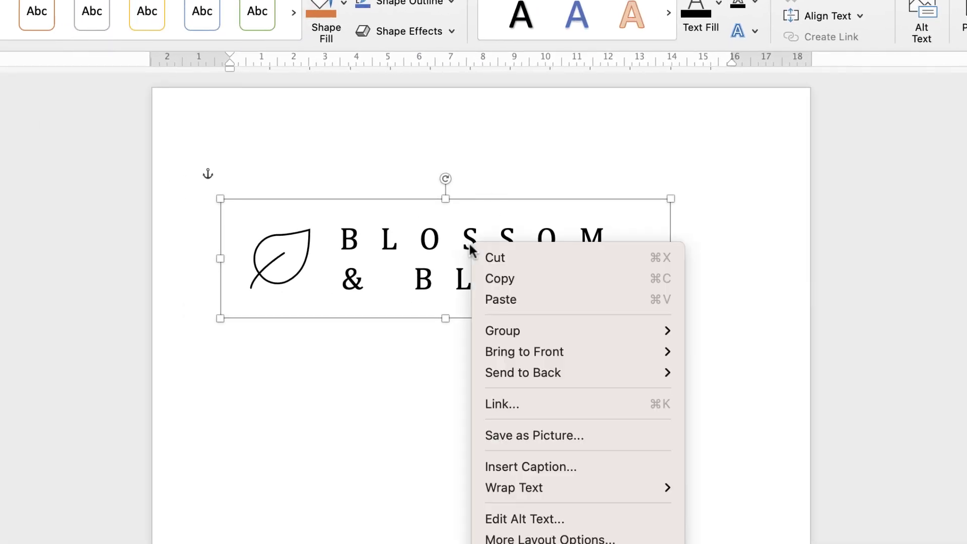
pyautogui.click(497, 436)
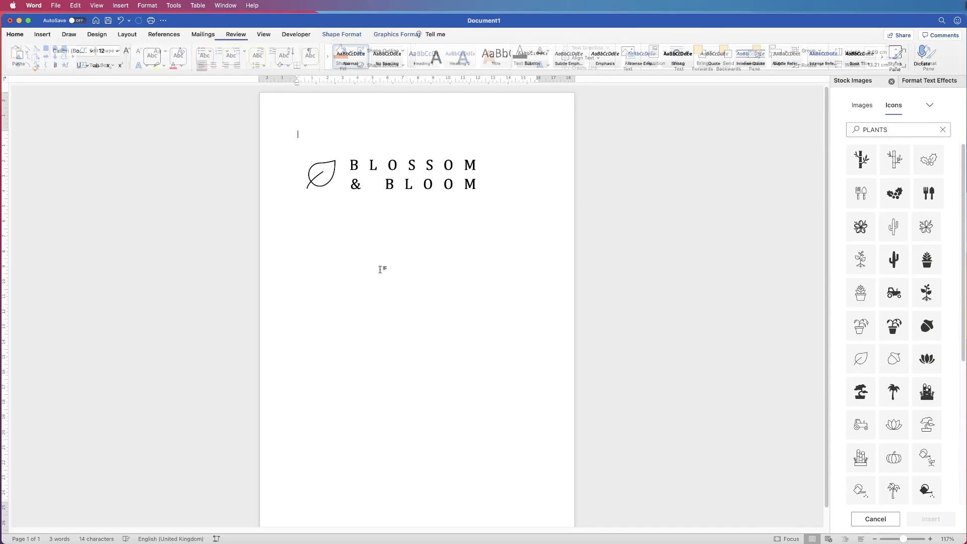
# Step: Insert Picture 1.png from file into the document
pyautogui.click(42, 35)
pyautogui.click(123, 54)
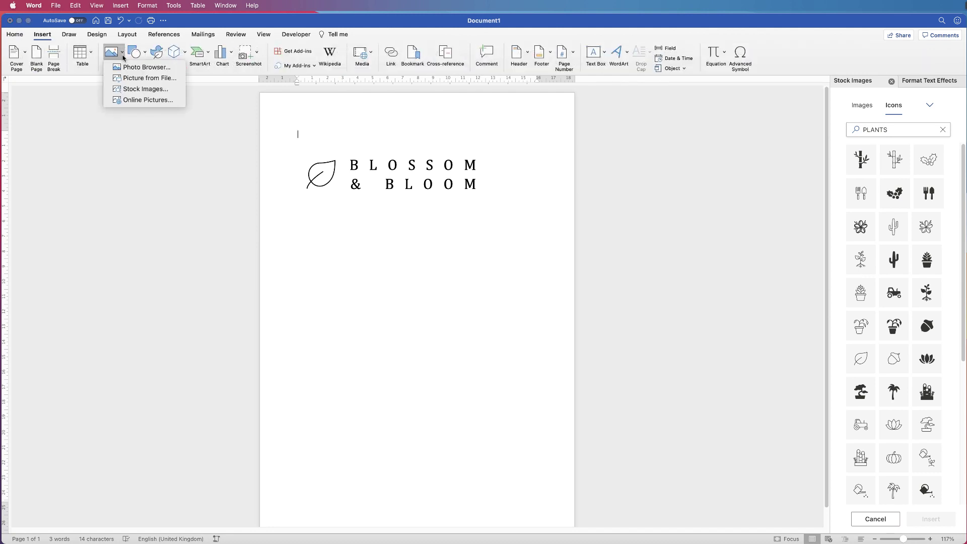
pyautogui.click(132, 78)
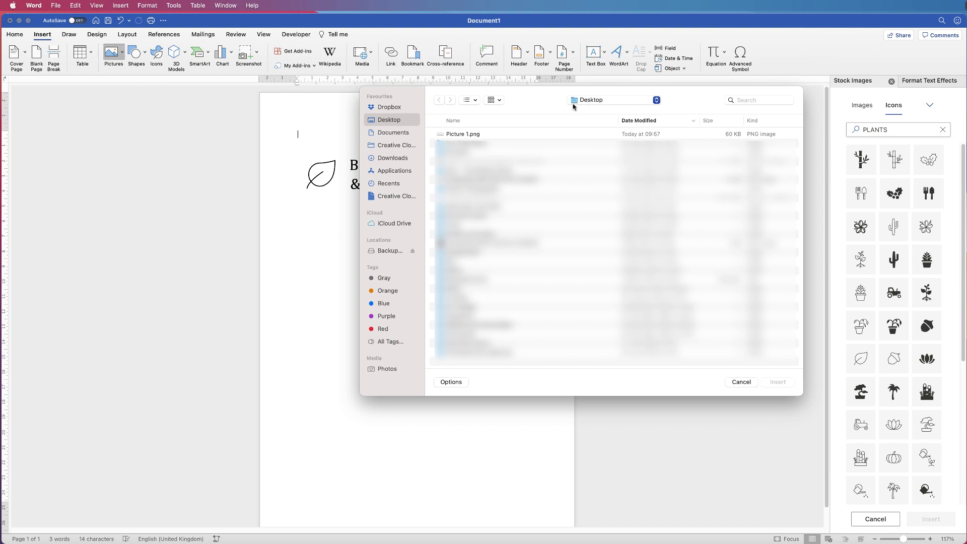
pyautogui.click(457, 136)
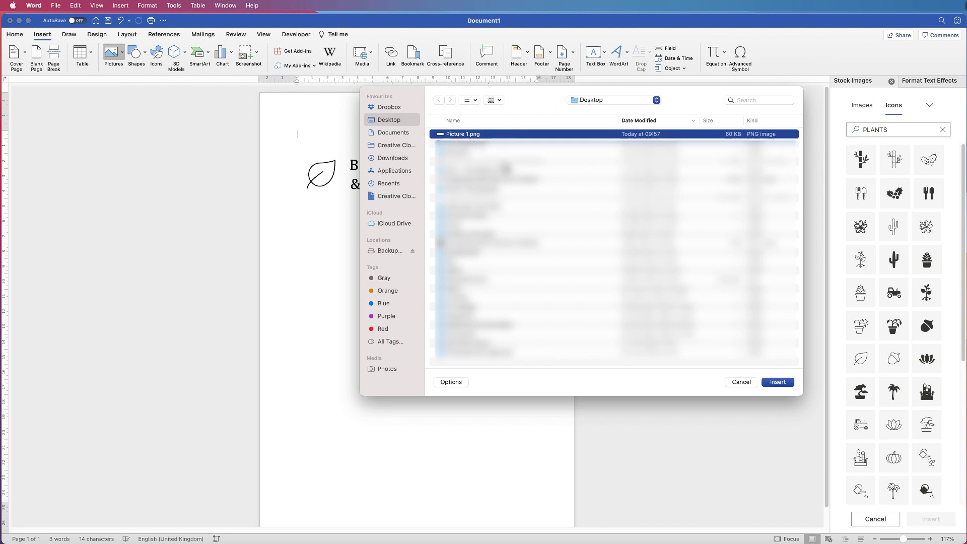
pyautogui.click(778, 382)
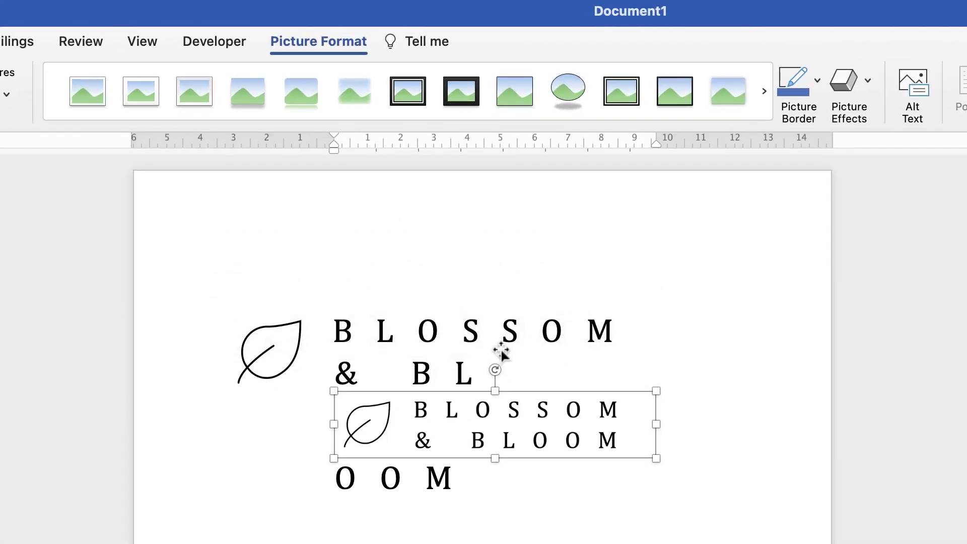
# Step: Set the inserted picture to In Front of Text and move it beside the original logo
pyautogui.moveTo(512, 396); pyautogui.dragTo(501, 418)
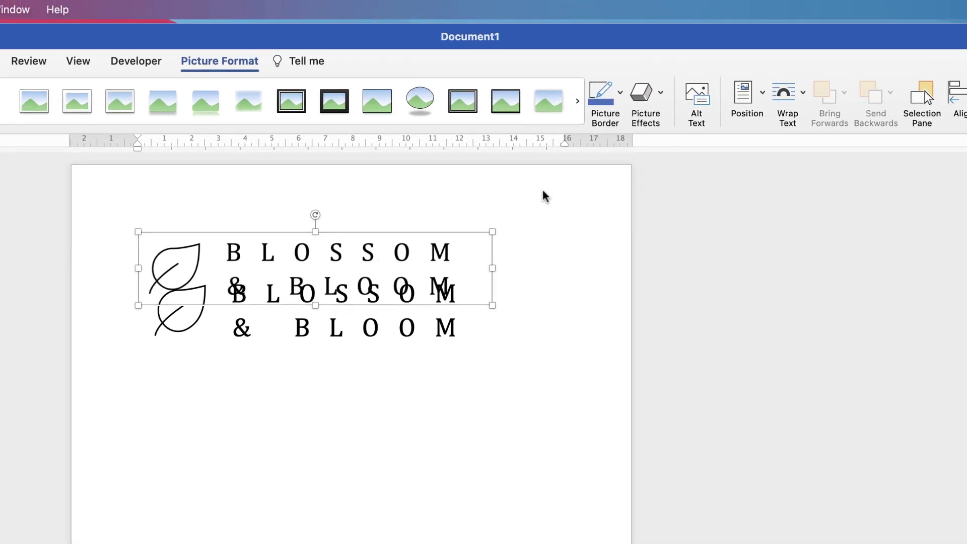
pyautogui.click(802, 100)
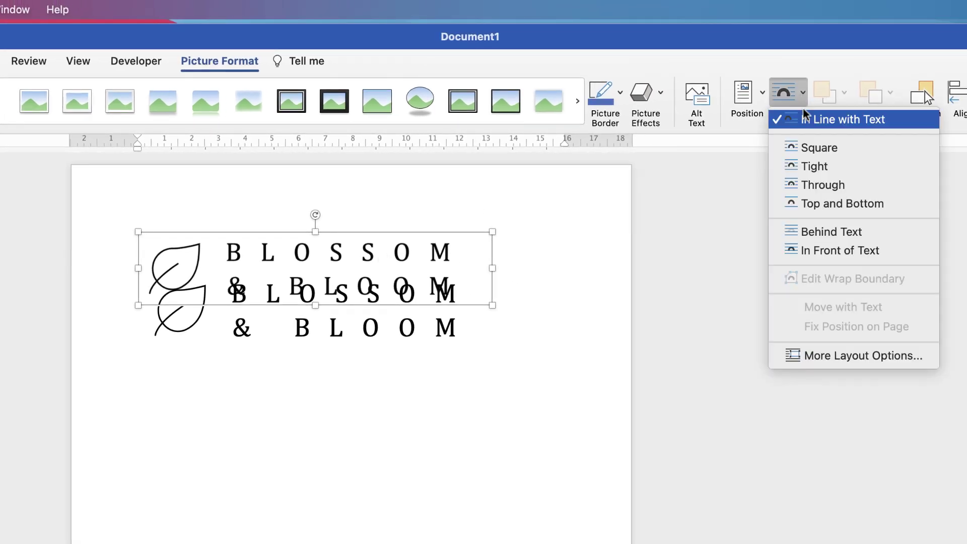
pyautogui.click(794, 250)
# Step: Move the logo copy lower on the page, undoing an accidental resize of the original logo
pyautogui.moveTo(391, 231); pyautogui.dragTo(400, 421)
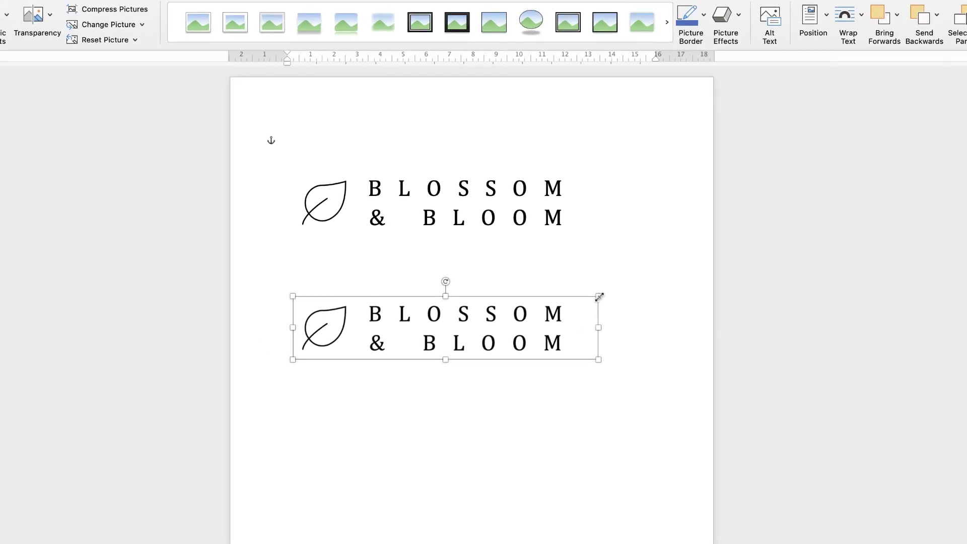
pyautogui.moveTo(599, 298); pyautogui.dragTo(425, 331)
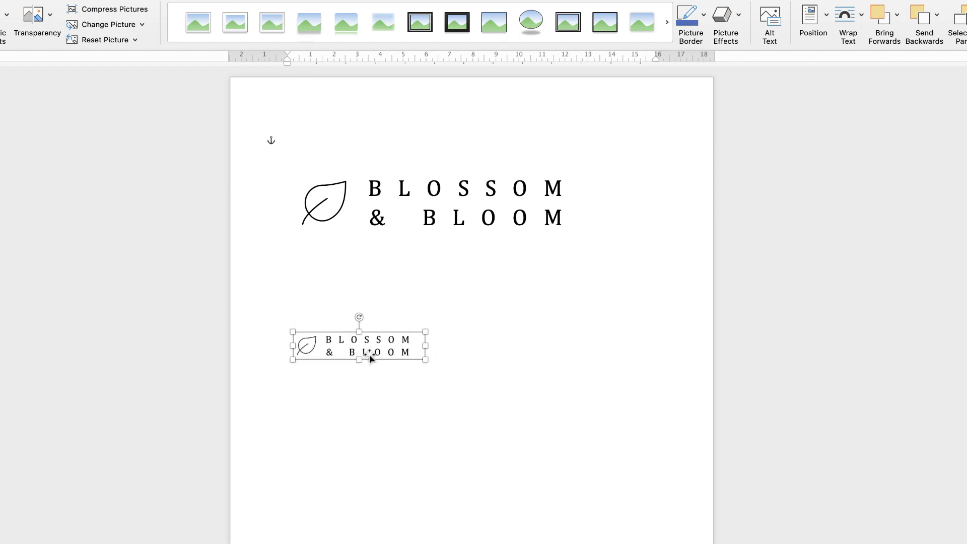
pyautogui.moveTo(370, 357); pyautogui.dragTo(371, 415)
pyautogui.click(483, 228)
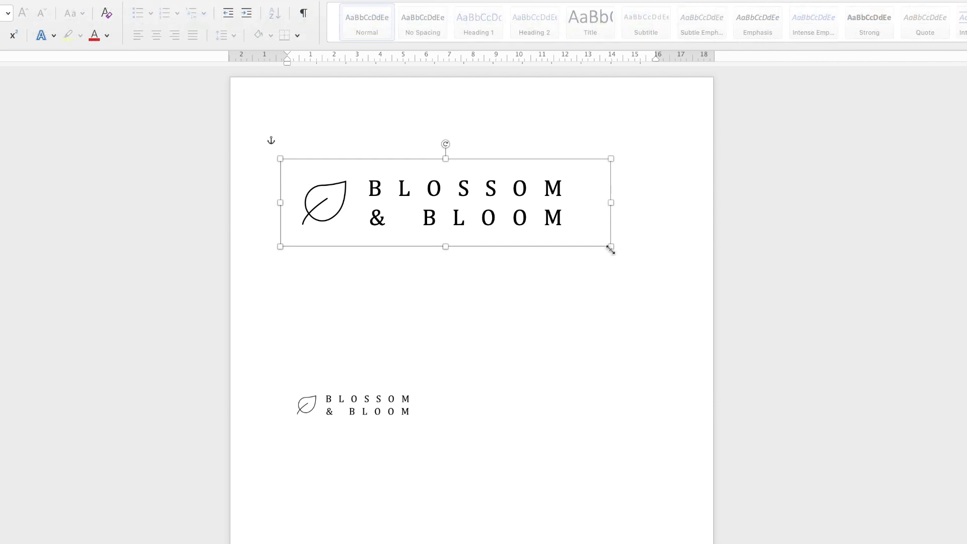
pyautogui.moveTo(612, 249); pyautogui.dragTo(583, 212)
pyautogui.press('super+z')
# Step: Enlarge the logo copy beyond the original's size and place it just beneath it
pyautogui.moveTo(396, 421); pyautogui.dragTo(477, 318)
pyautogui.moveTo(527, 334); pyautogui.dragTo(623, 373)
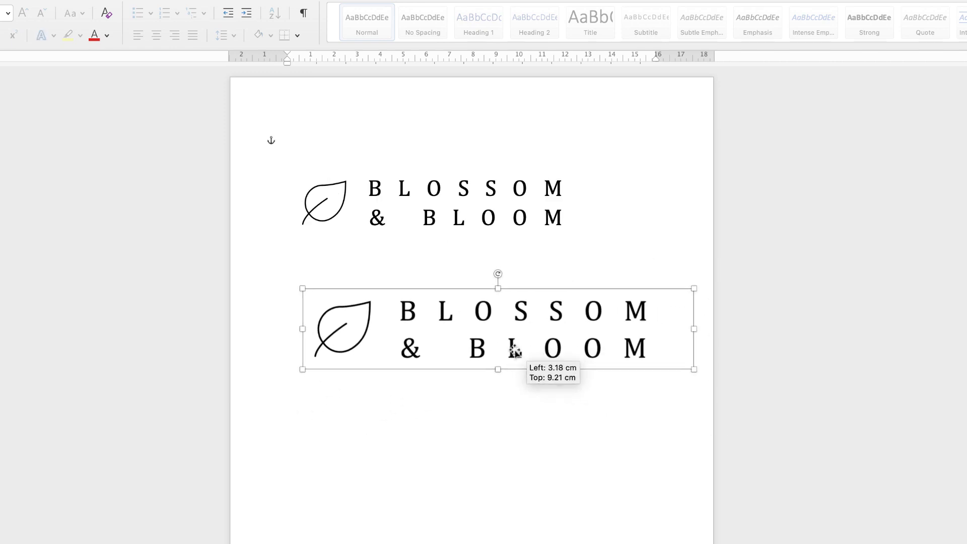
pyautogui.moveTo(508, 348); pyautogui.dragTo(493, 346)
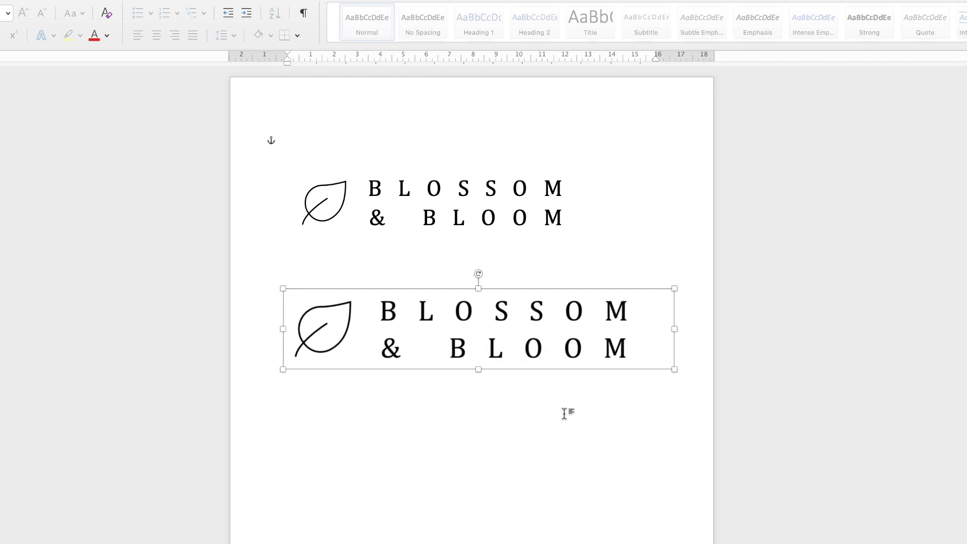